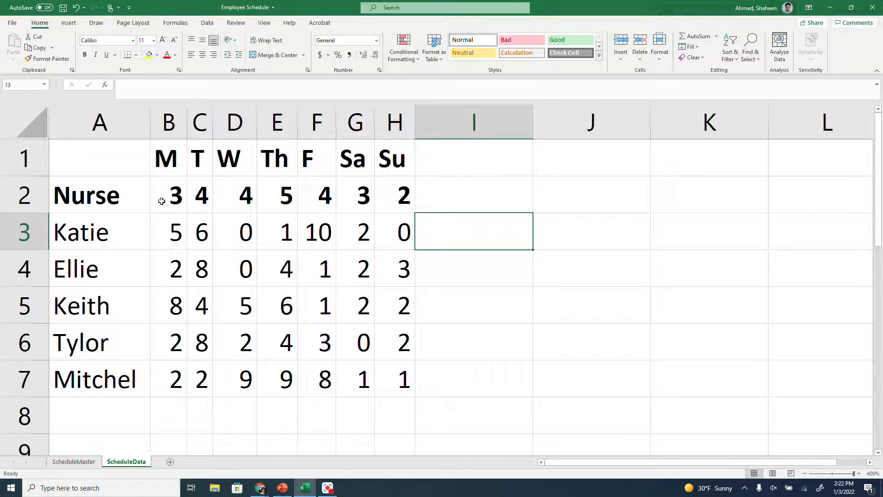
Step: Examine the employee names, the nurses required for each weekday, and the scores in B3:H7
left_click_drag(106, 239, 109, 378)
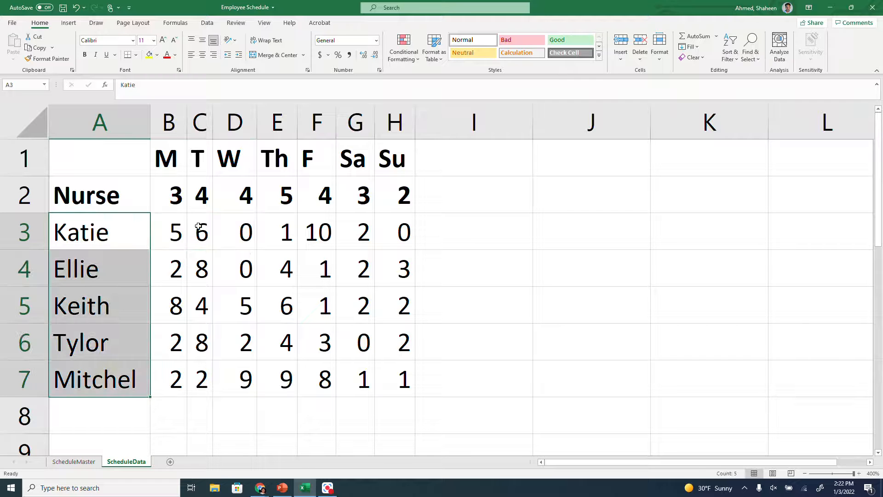
left_click_drag(170, 163, 396, 153)
left_click_drag(174, 204, 392, 189)
left_click_drag(226, 206, 198, 203)
left_click(325, 199)
left_click_drag(396, 193, 176, 178)
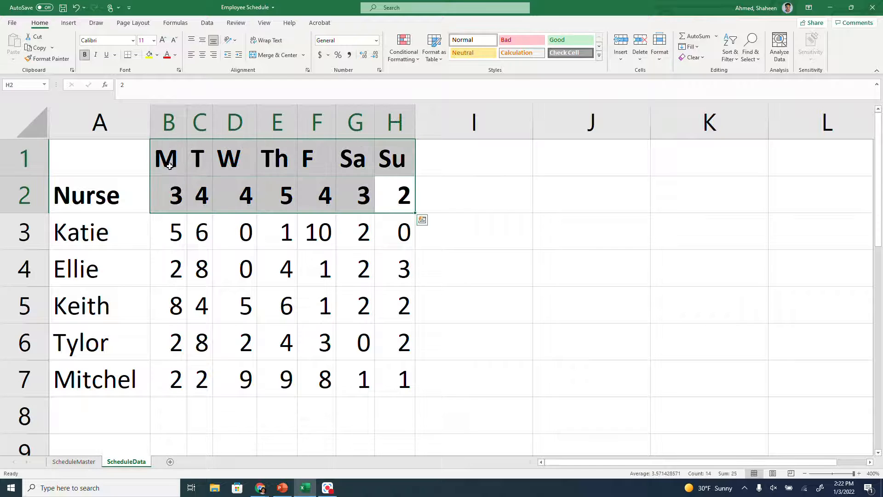
left_click(226, 258)
left_click_drag(180, 243, 400, 365)
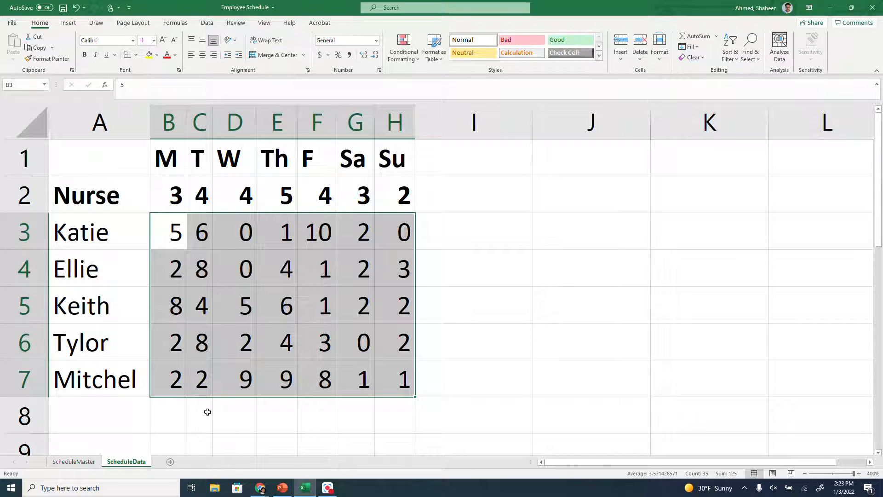
Step: Create a copy of the ScheduleData sheet at the end of the workbook
right_click(129, 462)
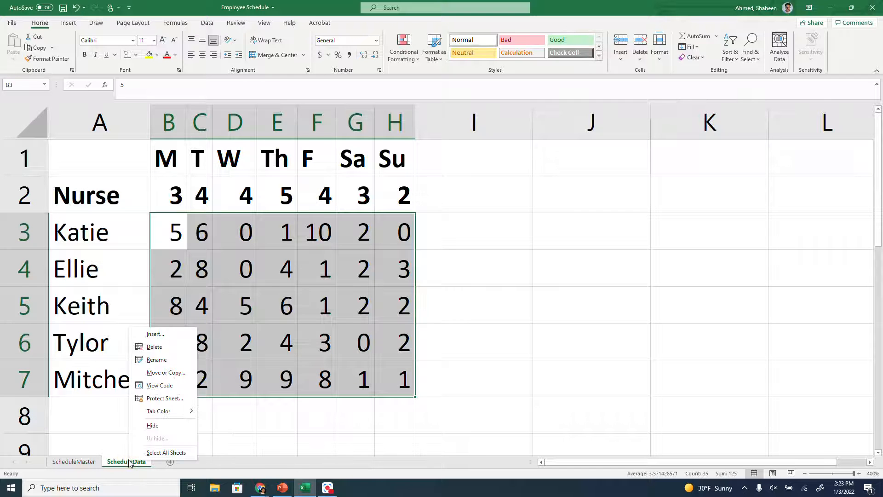
left_click(166, 373)
left_click(120, 382)
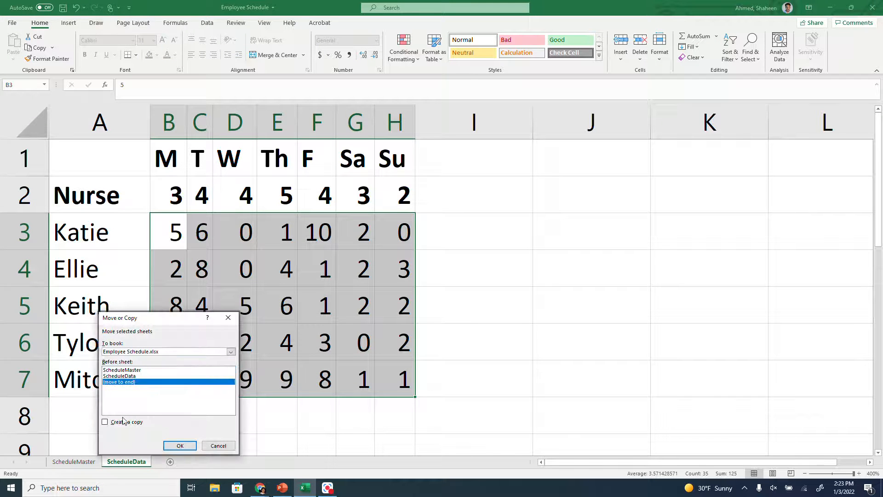
left_click(129, 423)
left_click(180, 445)
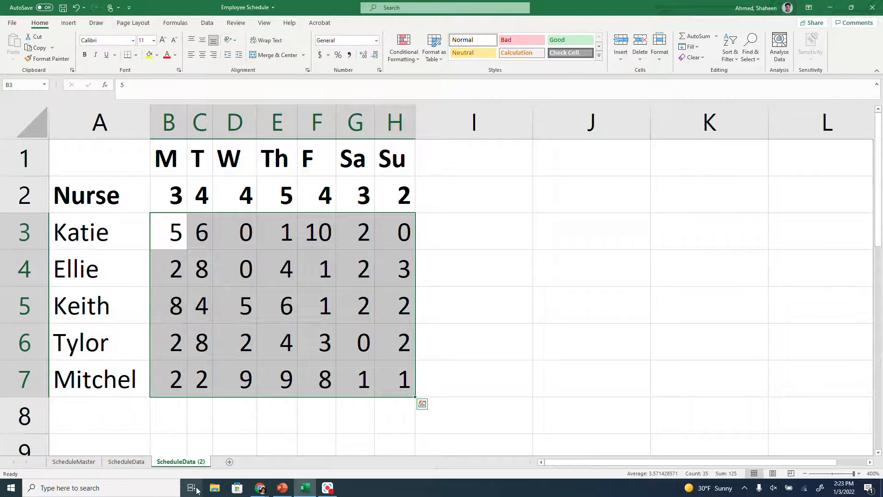
Step: Rename the copied sheet as ScheduleClean
double_click(190, 463)
left_click(189, 463)
left_click_drag(184, 462, 277, 467)
type("Clean")
key("Return")
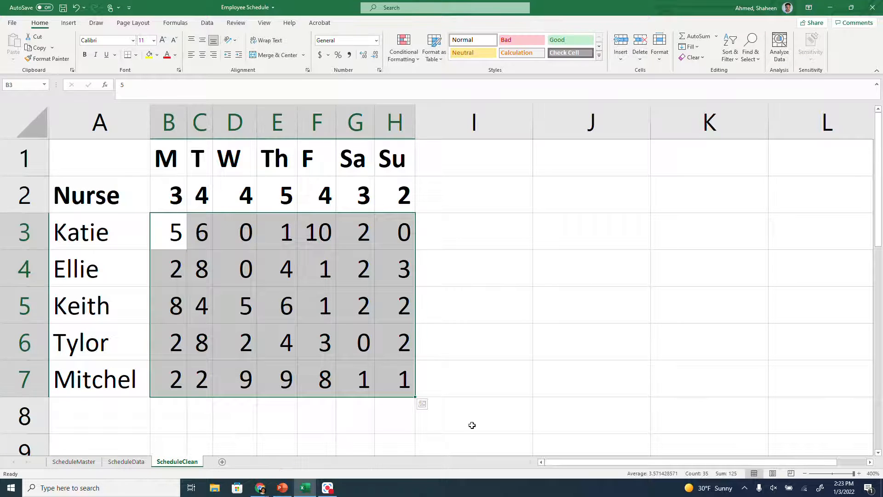
Step: Move the scores from B3:H7 to J3:P7 and fit columns J through P to their contents
left_click_drag(216, 214, 659, 218)
left_click_drag(720, 220, 817, 239)
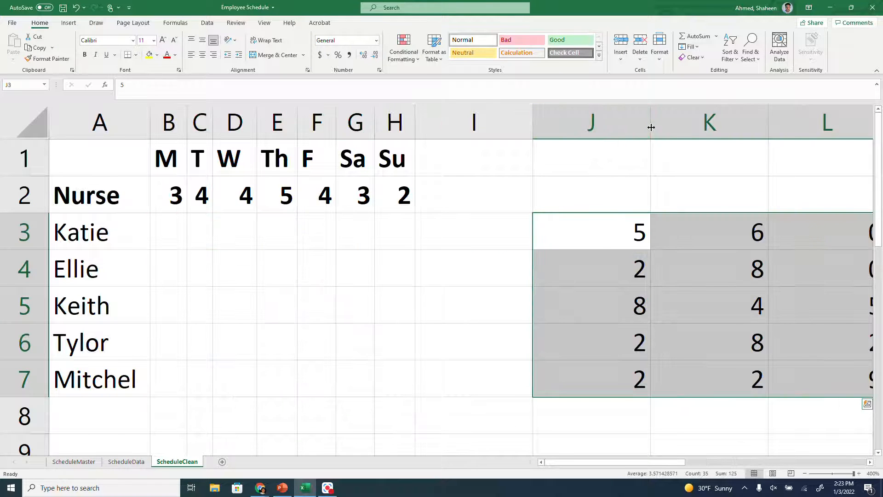
double_click(650, 123)
double_click(677, 122)
left_click_drag(676, 121, 746, 124)
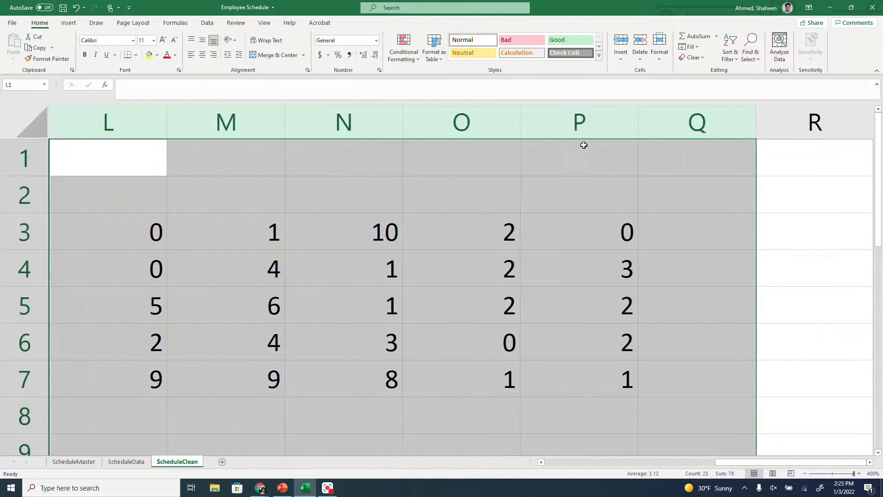
double_click(638, 122)
left_click_drag(801, 461, 609, 491)
left_click(546, 352)
left_click(162, 244)
left_click_drag(550, 229, 711, 391)
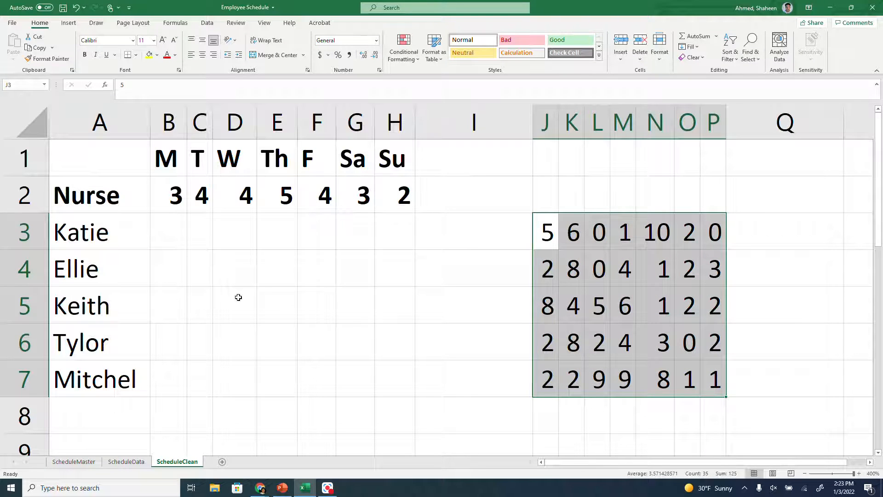
Step: Enter 0 in B3 and fill it across the whole schedule grid B3:H7
left_click(158, 239)
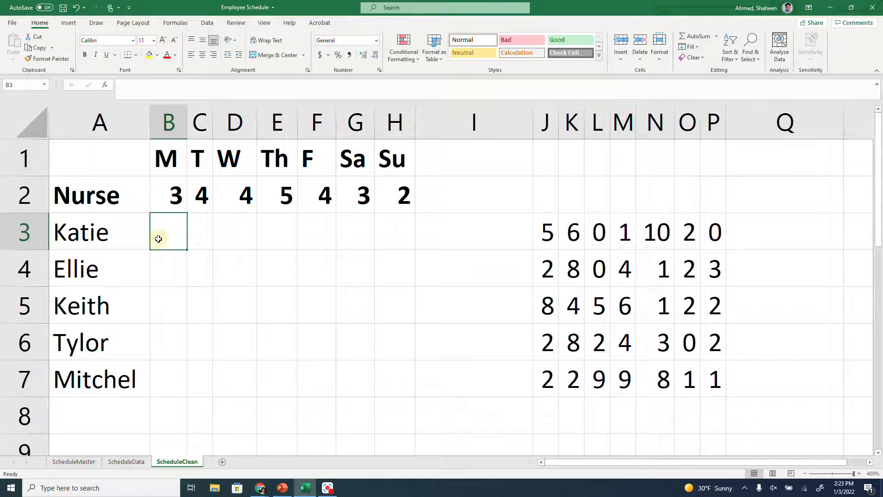
type("0")
key("Return")
left_click(156, 236)
left_click_drag(186, 250, 418, 400)
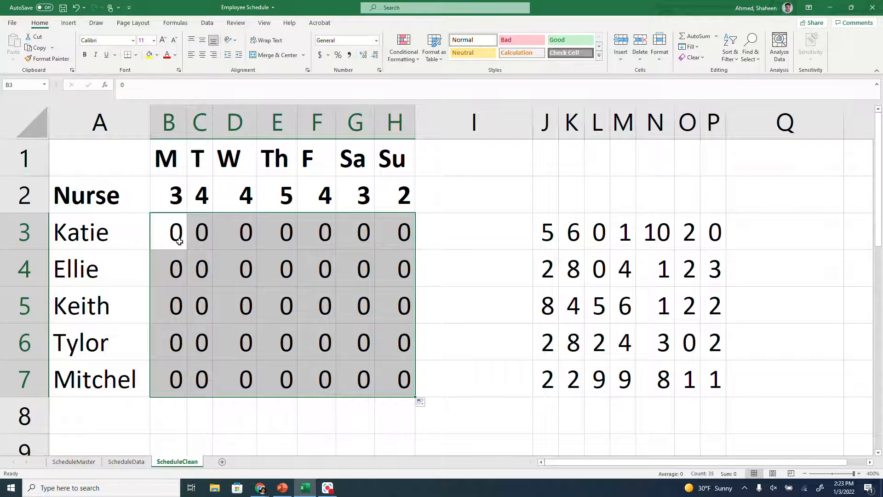
left_click(93, 245)
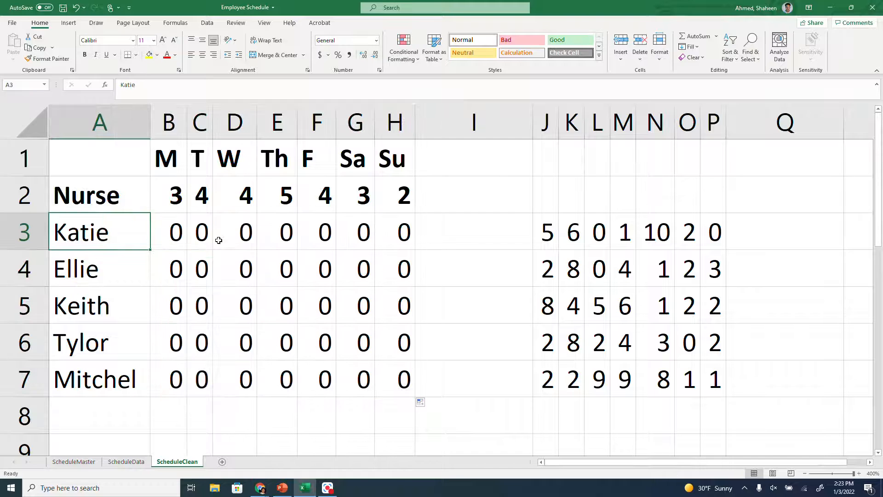
left_click(184, 237)
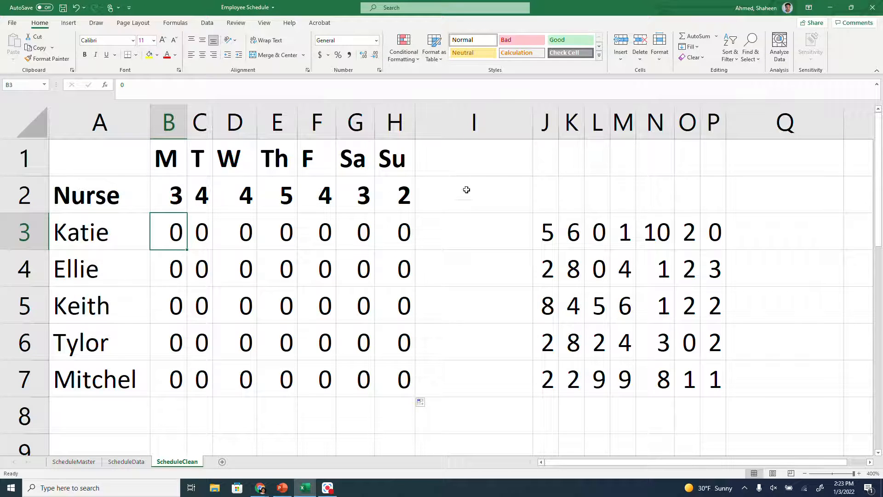
Step: Add the header Total in I2 and sum B3:H3 in I3
left_click(485, 162)
key("Return")
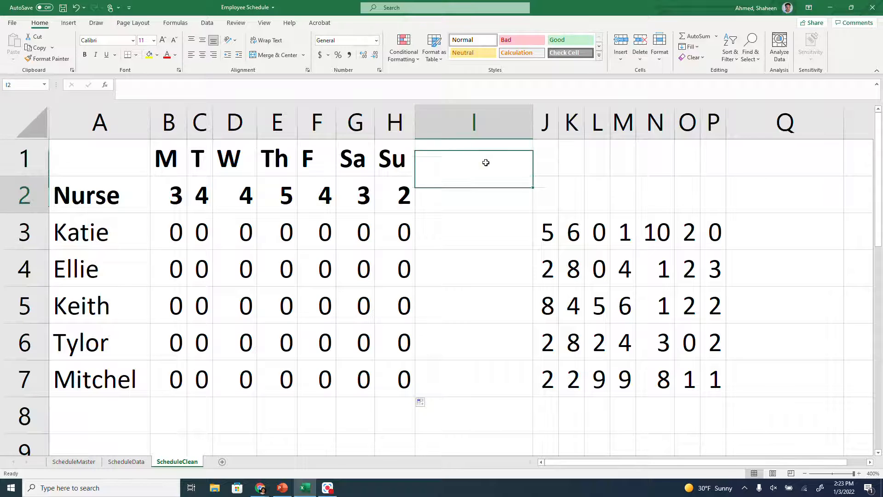
type("Total")
key("Return")
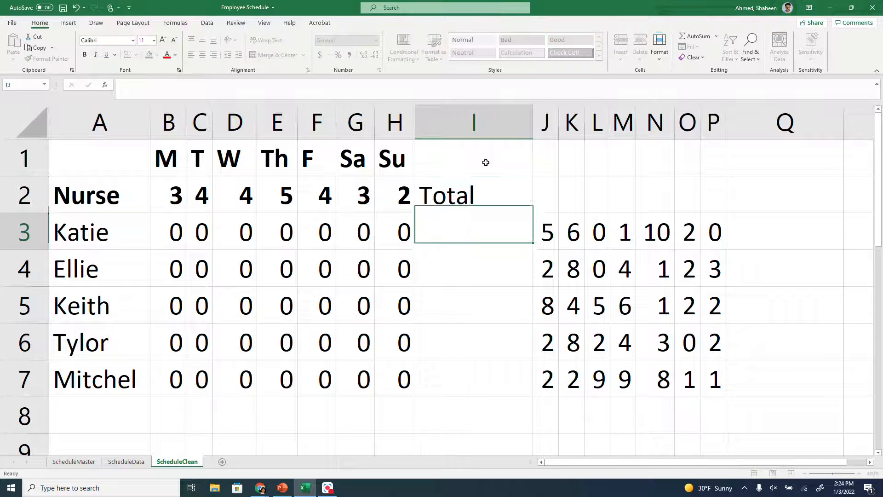
type("=sum")
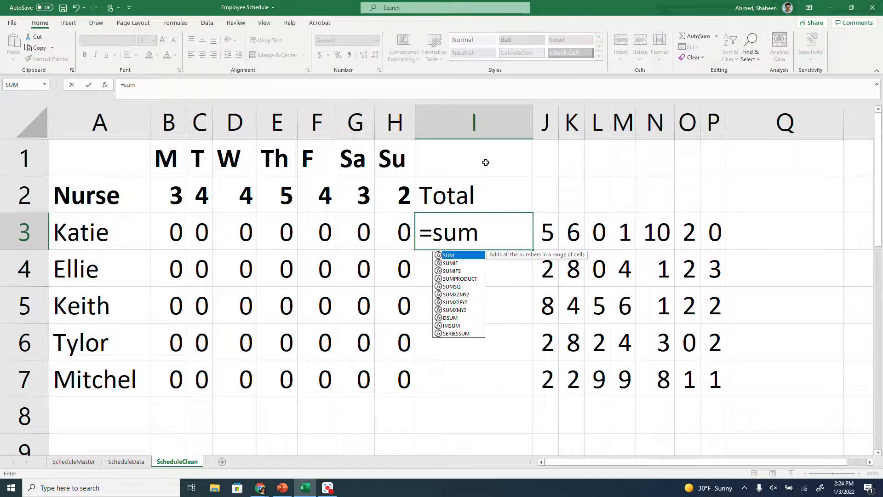
type("(")
left_click_drag(179, 232, 406, 229)
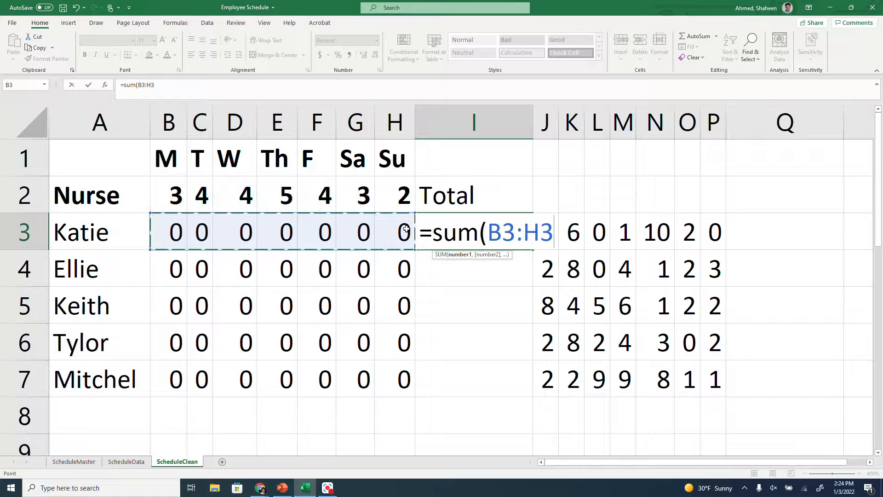
key("Return")
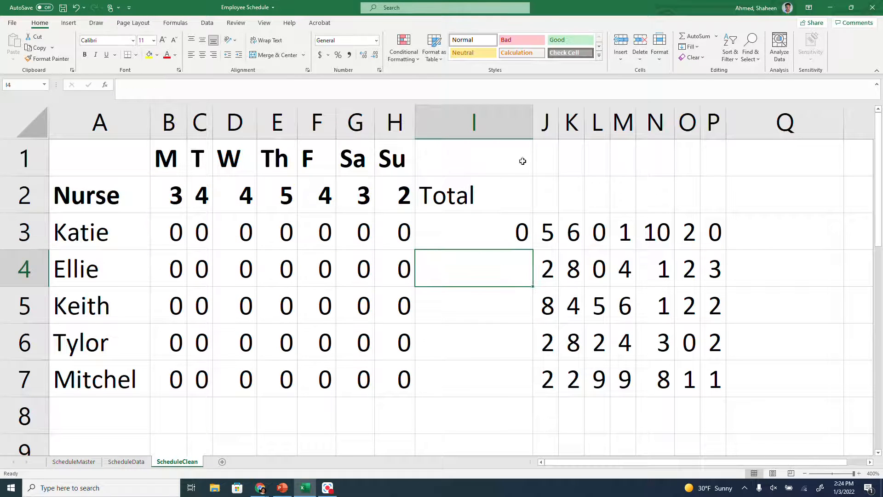
Step: Fit column I to its contents and insert an empty column between it and the scores
double_click(533, 122)
right_click(500, 123)
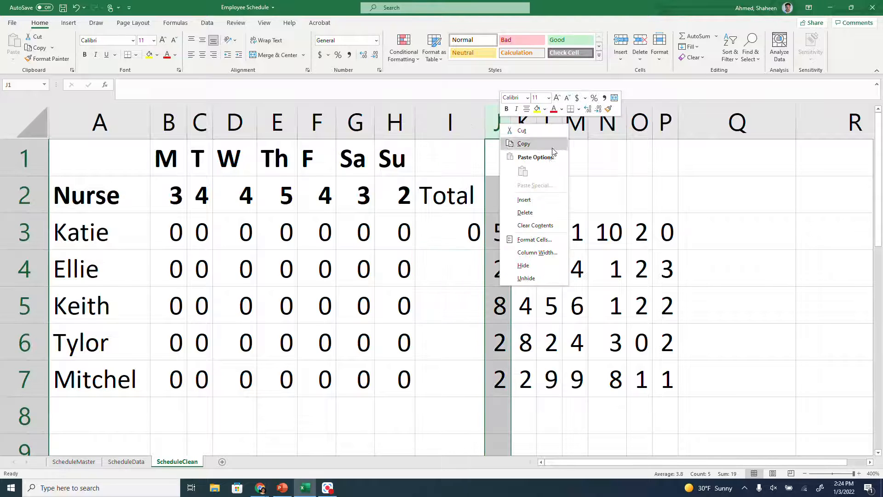
left_click(534, 199)
Step: Fill the row total formula from I3 down to I7
left_click(467, 236)
left_click_drag(484, 249, 480, 394)
Step: Label A8 as Total, sum B3:B7 in B8, and fill the formula across to H8
left_click(108, 421)
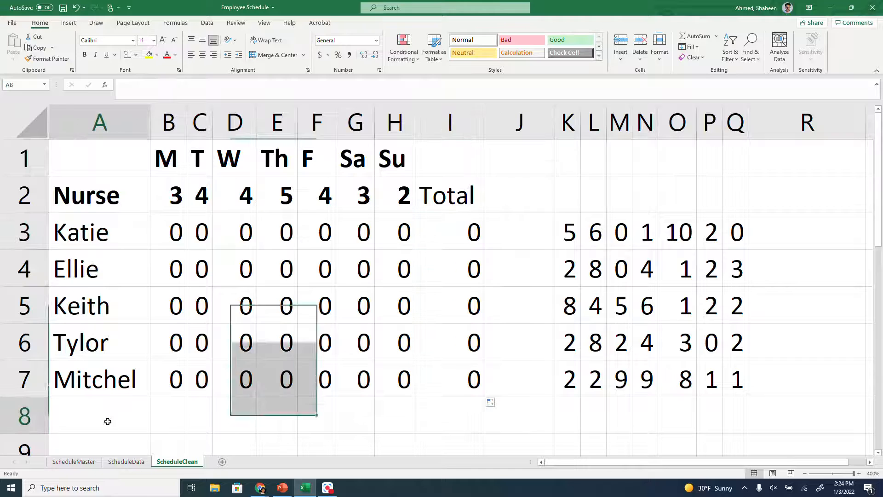
type("t")
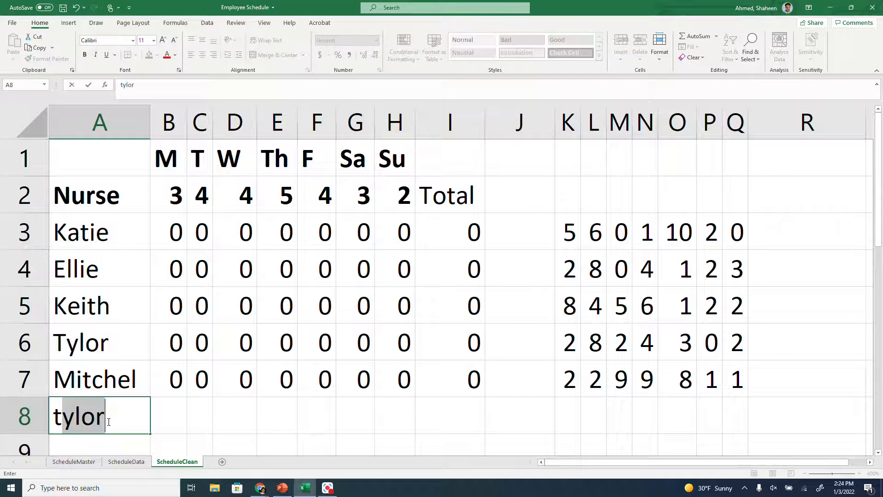
key("BackSpace")
key("BackSpace")
type("Total")
key("Tab")
type("=su")
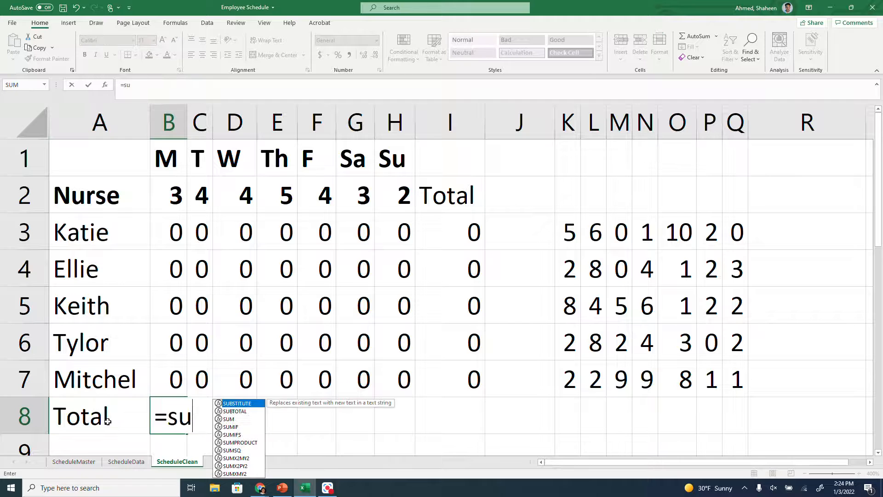
type("m(")
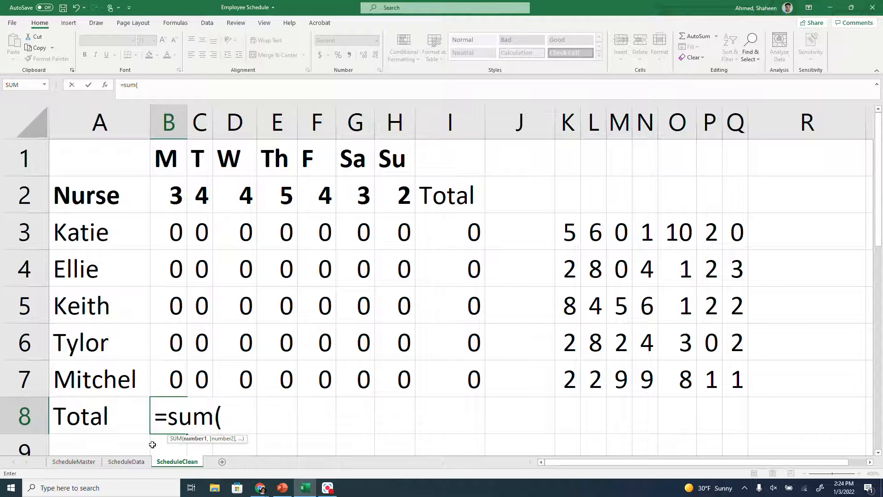
left_click_drag(173, 230, 175, 383)
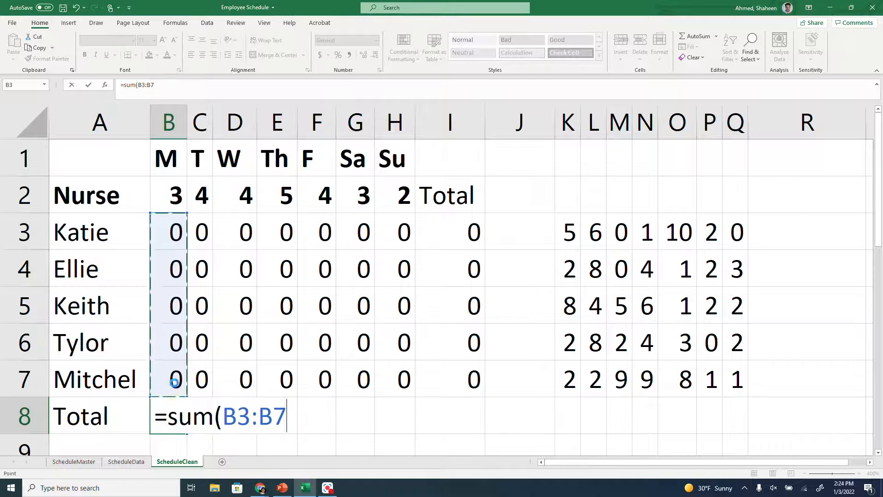
key("Return")
left_click(182, 384)
left_click_drag(186, 398, 417, 389)
Step: Enter the label Objective in A10
scroll(417, 389, "down", 2)
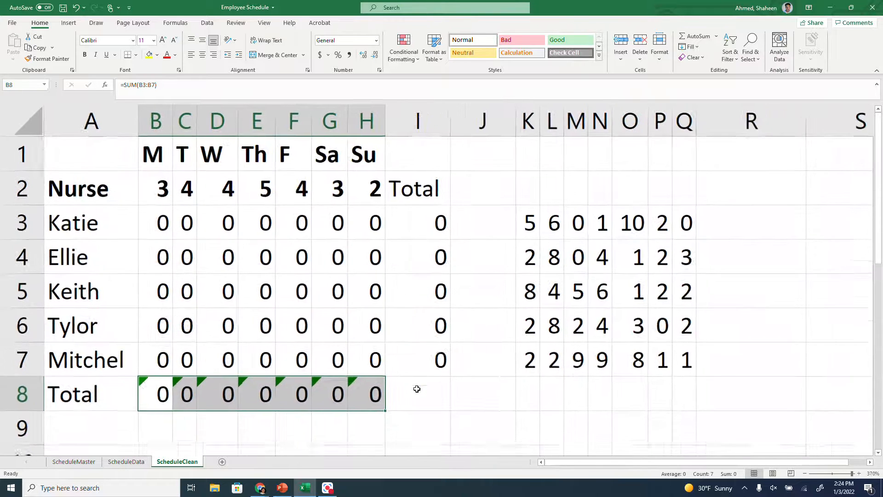
scroll(98, 427, "down", 1)
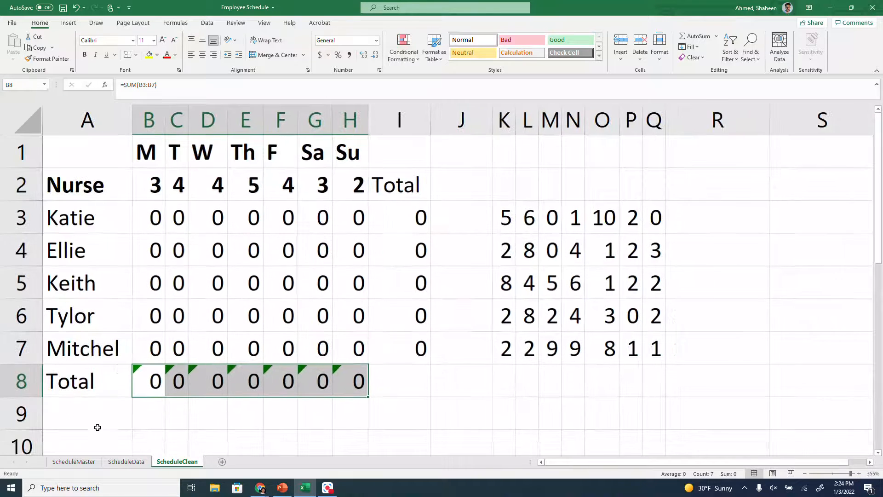
left_click(88, 444)
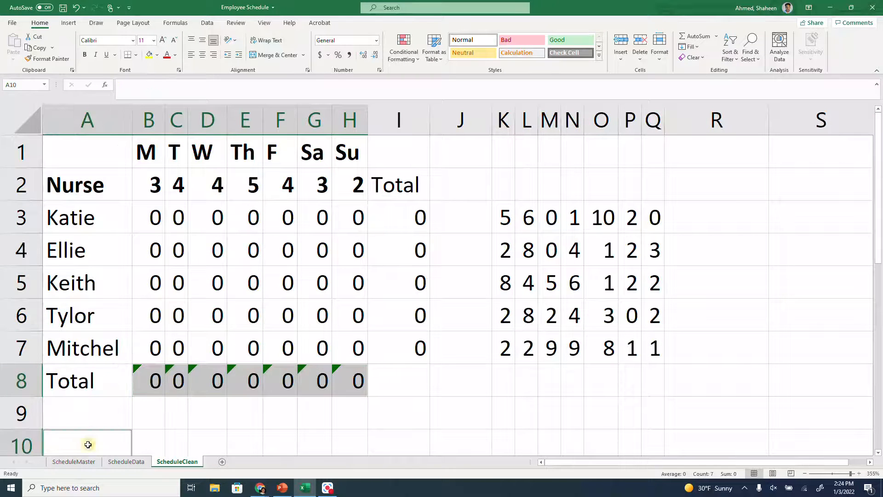
type("O")
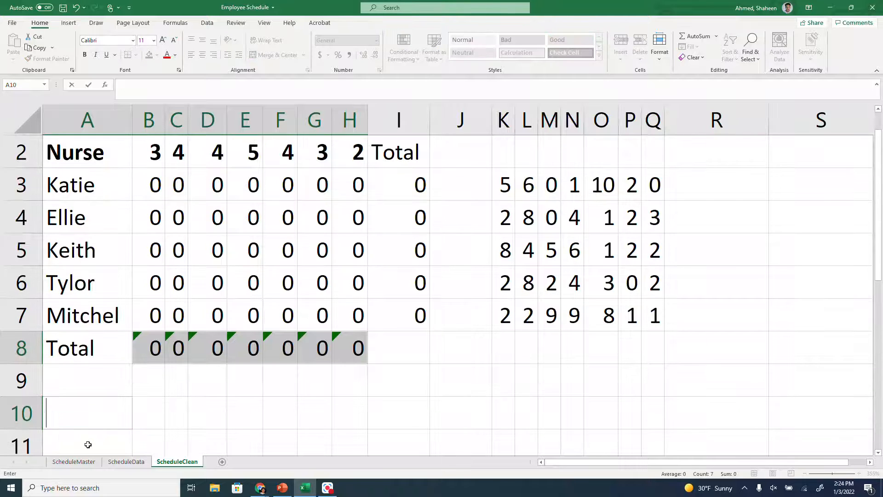
type("bjective")
key("Return")
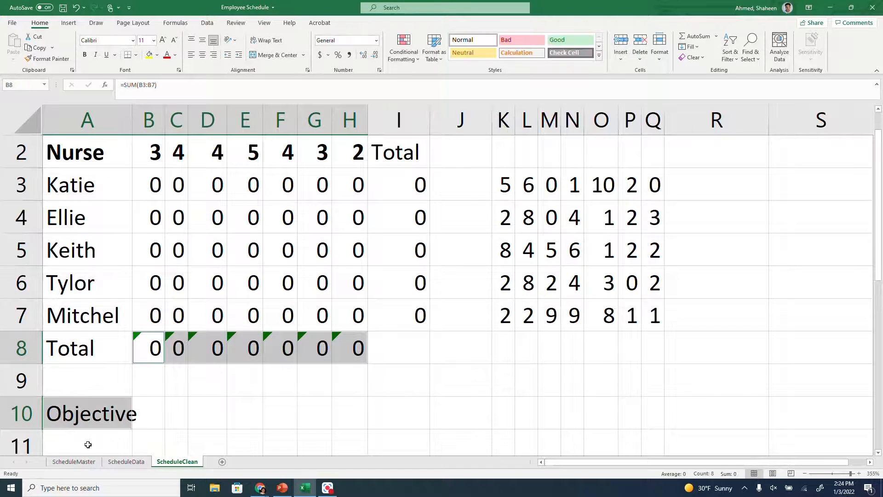
Step: Calculate the objective in B10 with SUMPRODUCT of the schedule grid B3:H7 and the scores K3:Q7
key("Down")
key("Down")
type("=")
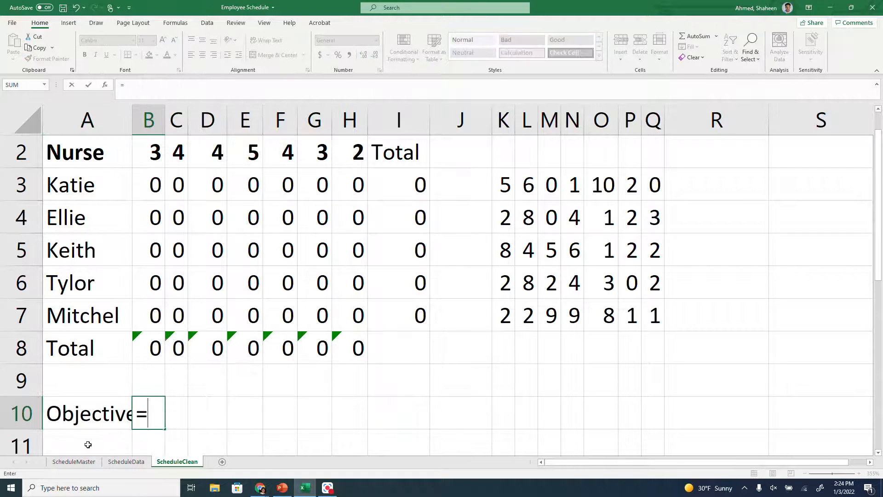
type("sumproduc")
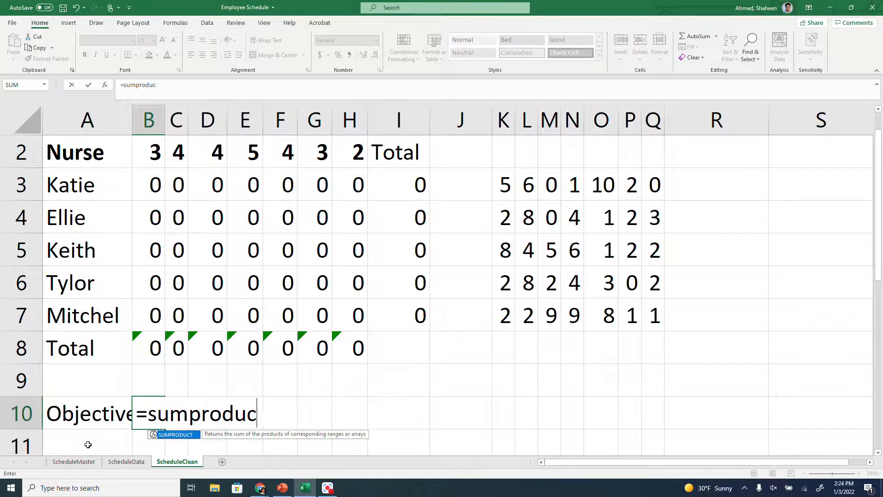
type("t(")
scroll(87, 444, "up", 1)
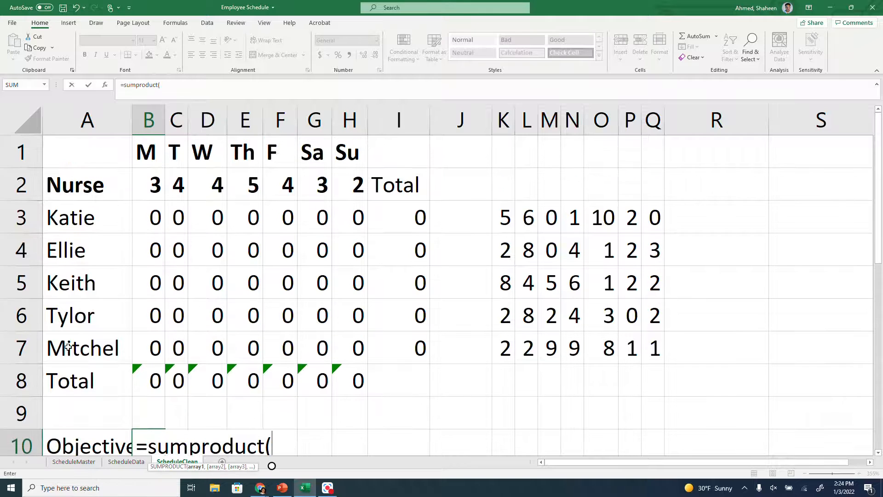
left_click_drag(157, 220, 347, 339)
type(",")
left_click_drag(502, 217, 649, 339)
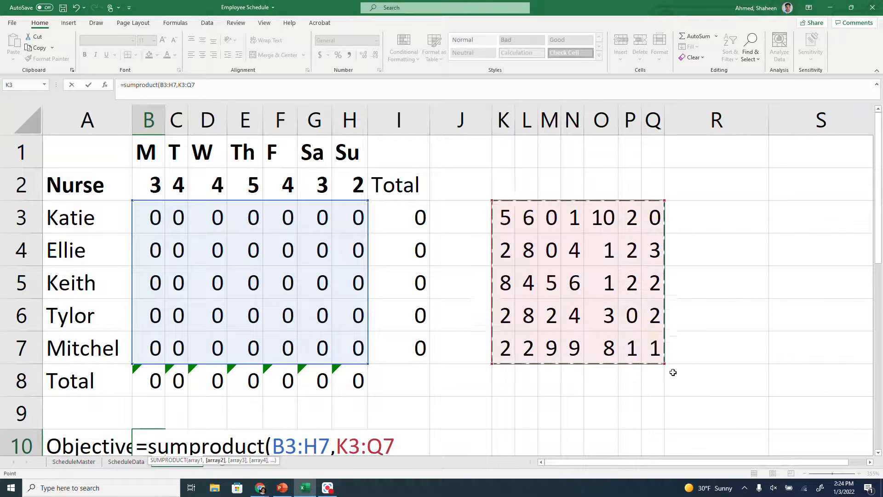
key("Return")
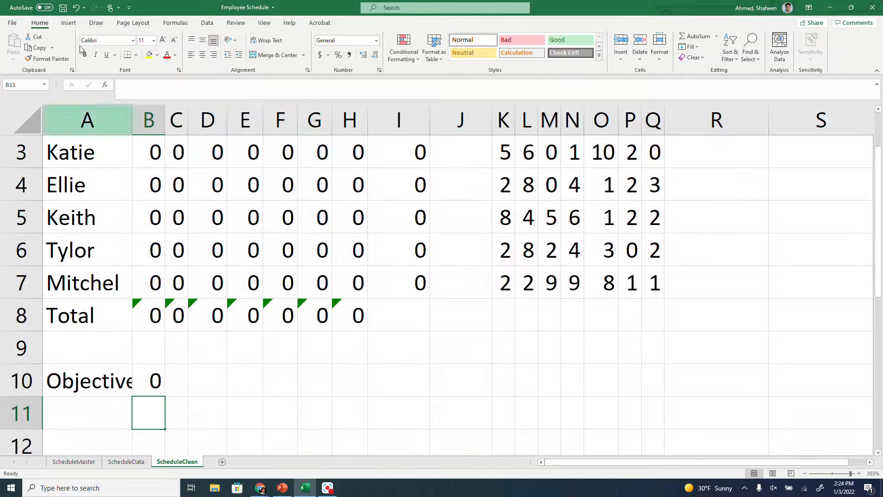
Step: Autofit column A to its labels and open Solver with the objective cell B10 set to maximize
double_click(132, 122)
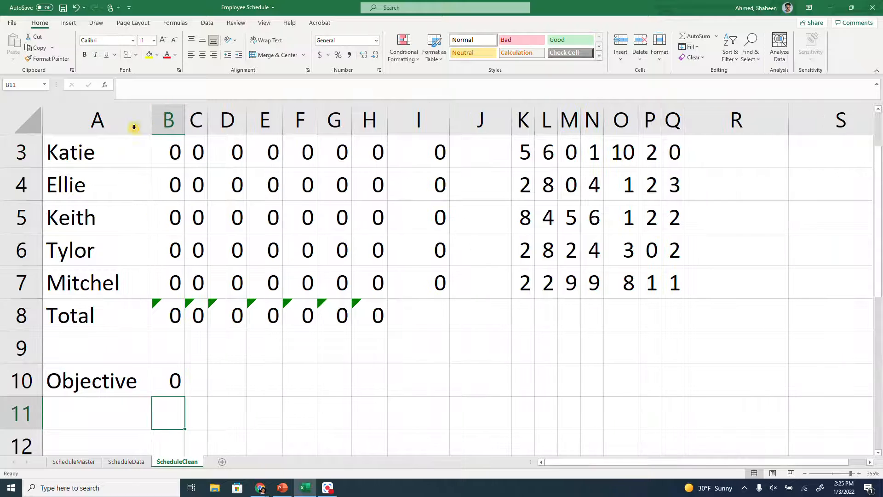
left_click(172, 374)
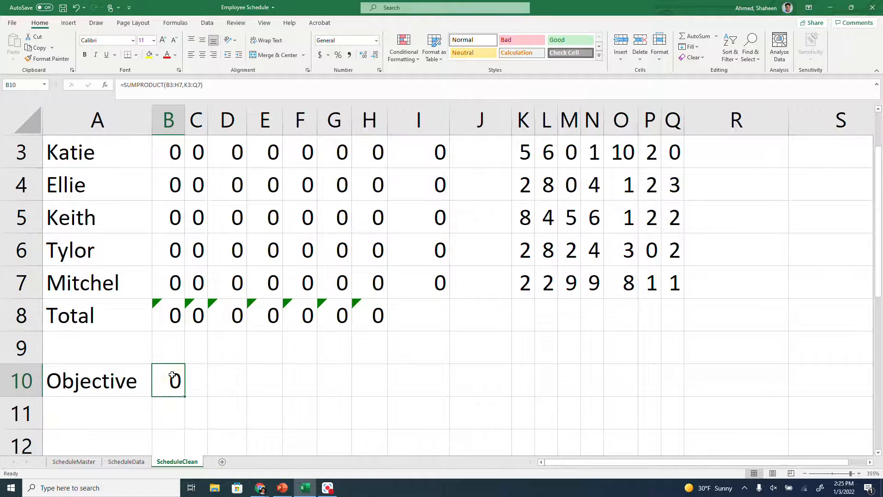
scroll(132, 161, "up", 1)
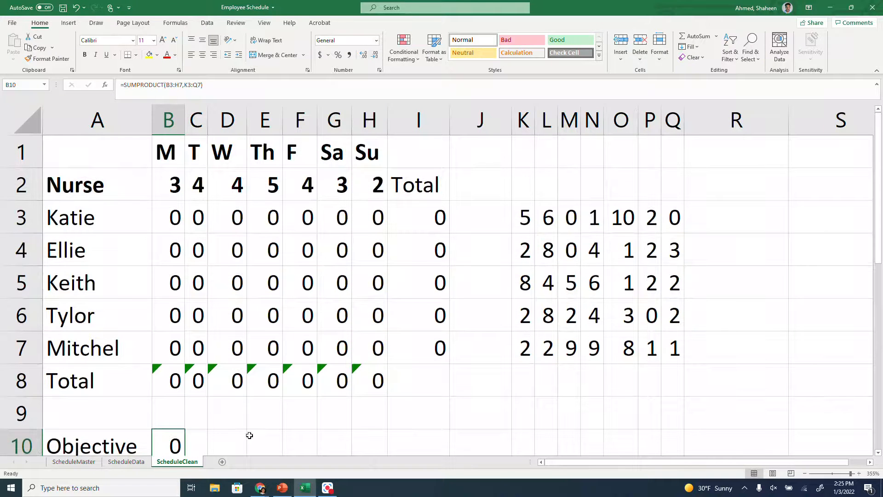
scroll(192, 420, "down", 1)
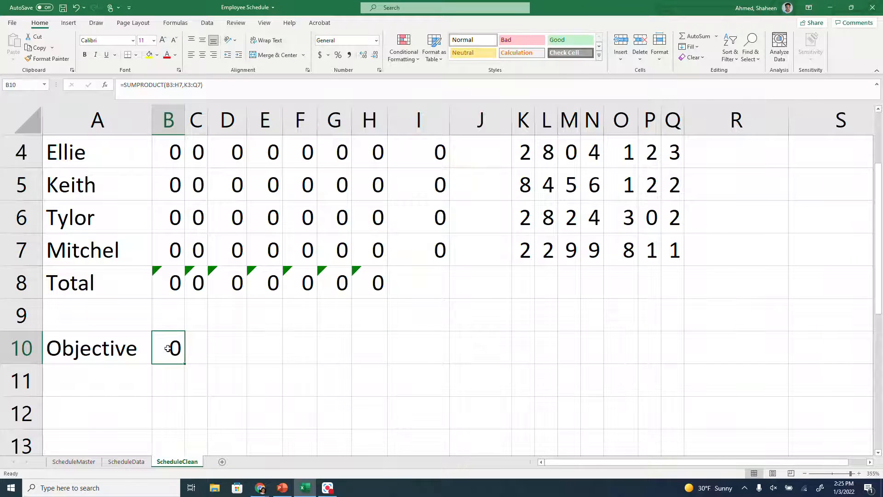
left_click(207, 23)
left_click(818, 46)
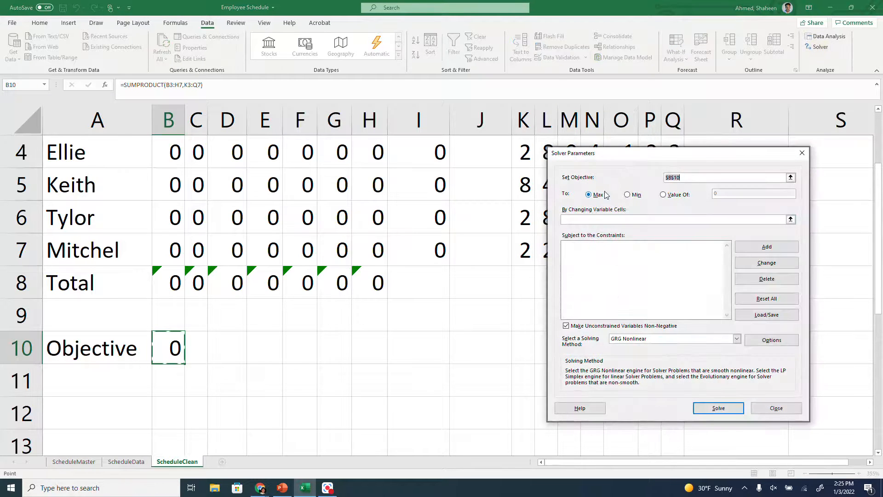
Step: Set the Solver variable cells to the schedule grid B3:H7 and choose Simplex LP as the solving method
scroll(430, 281, "up", 1)
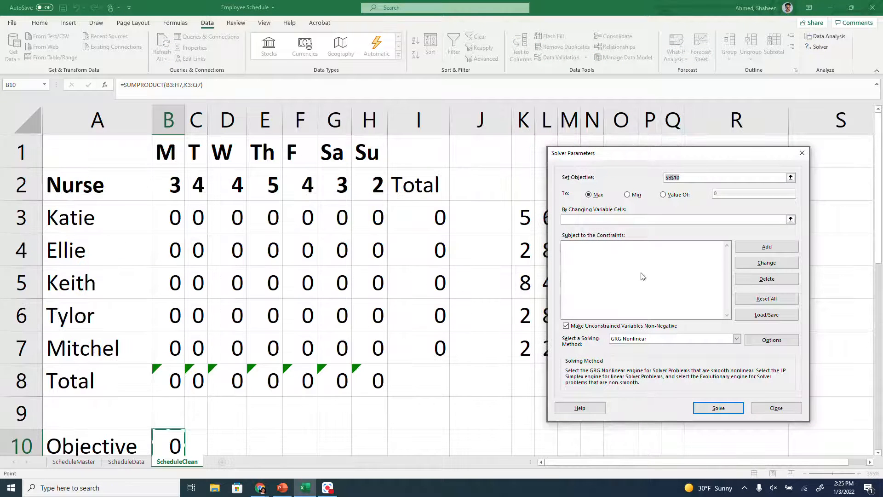
left_click(791, 220)
left_click_drag(172, 218, 380, 355)
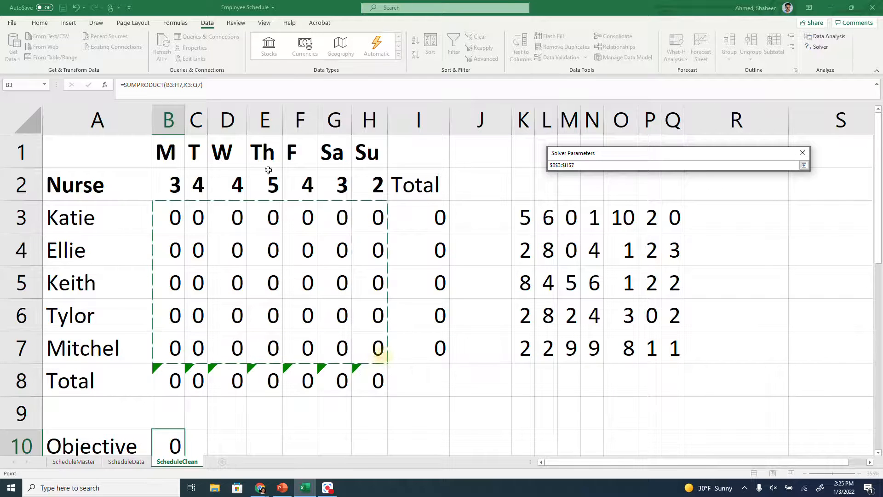
key("Return")
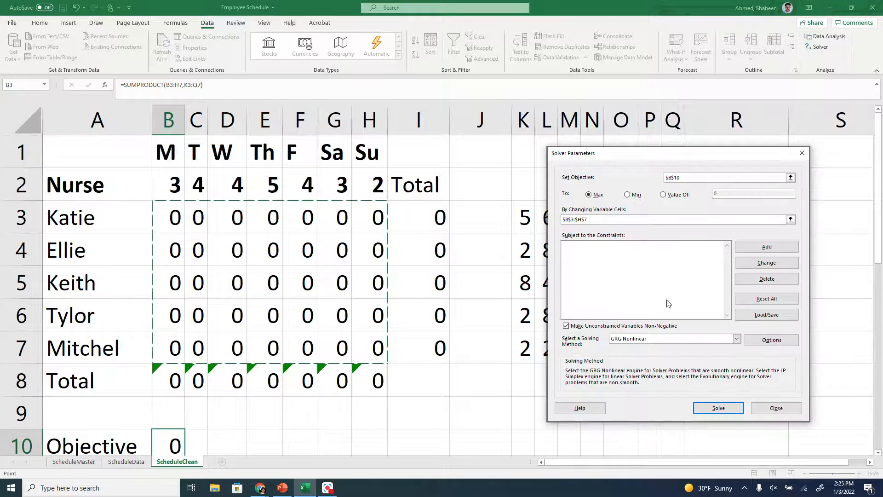
left_click(737, 339)
left_click(637, 352)
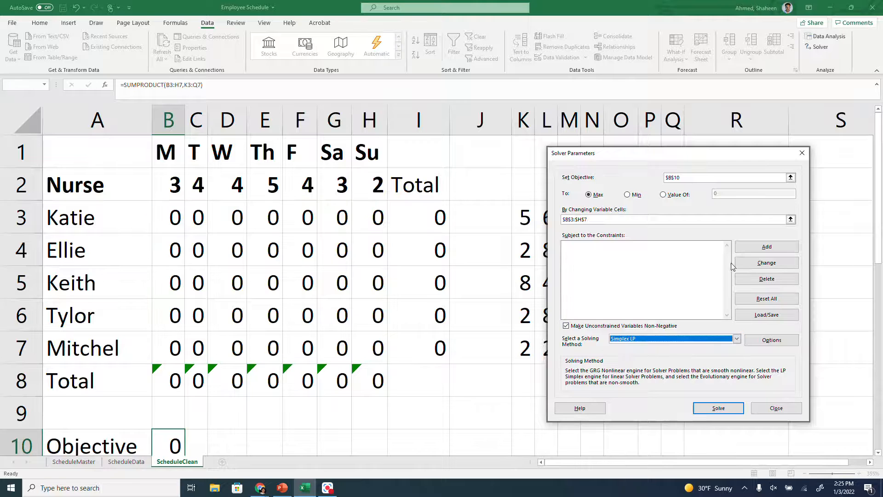
Step: Add a Solver constraint that makes the schedule grid B3:H7 binary
left_click(792, 247)
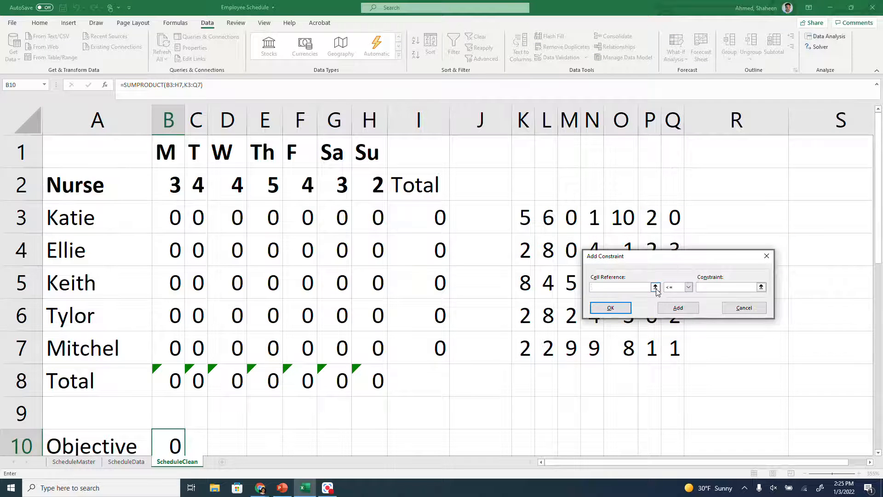
left_click(656, 287)
left_click_drag(180, 228, 387, 348)
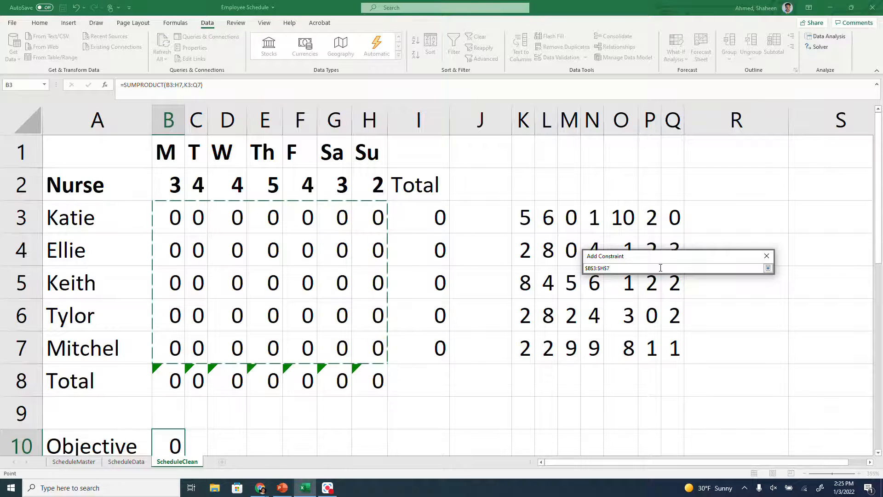
key("Return")
left_click(688, 287)
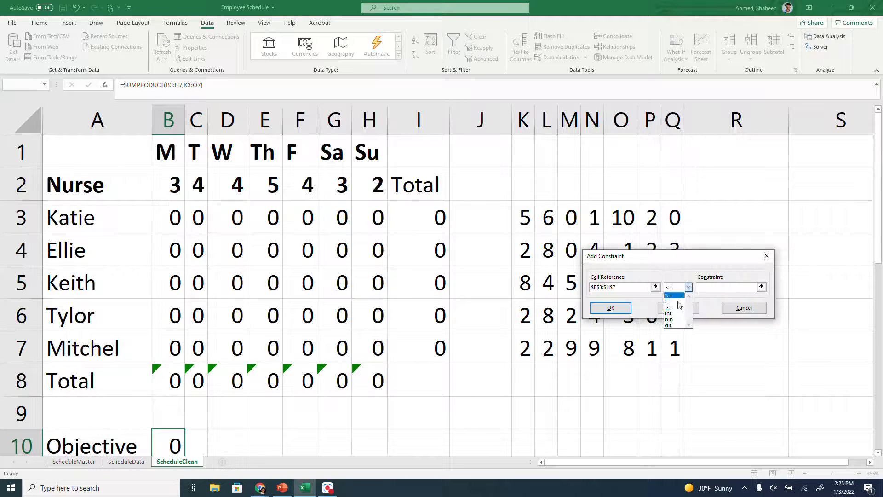
left_click(675, 319)
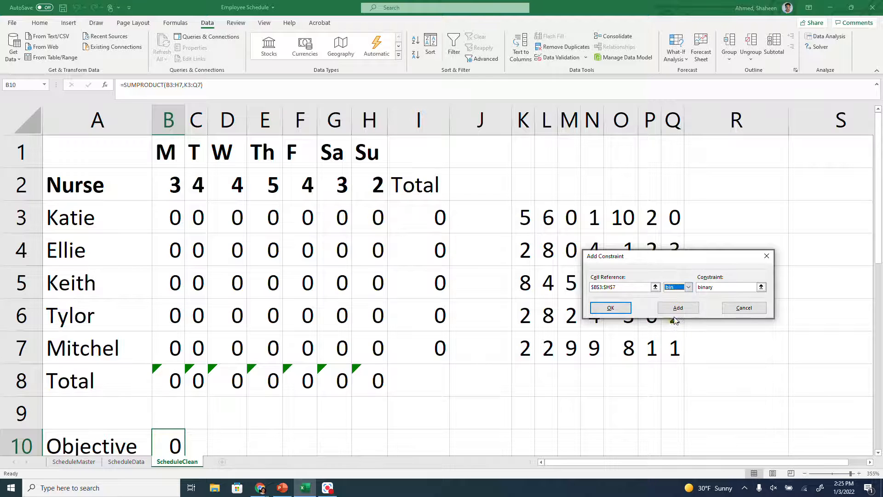
left_click(680, 308)
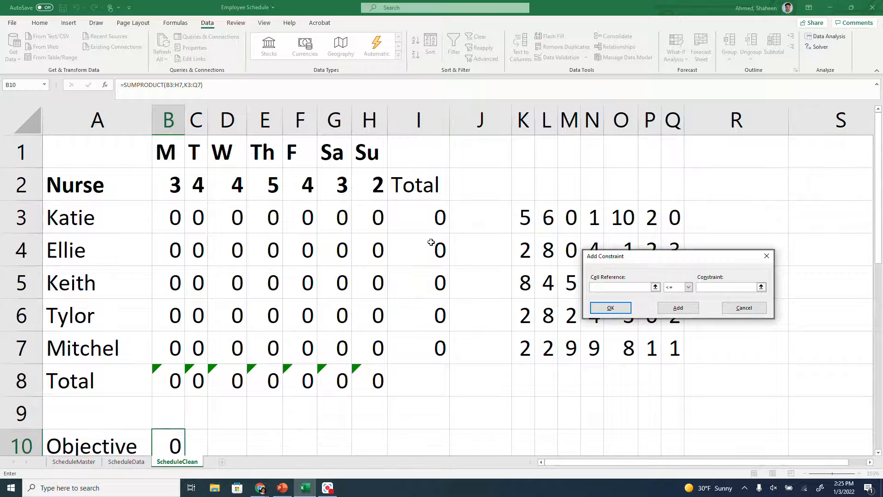
Step: Add a constraint limiting the nurses' row totals I3:I7 to at most 5
left_click_drag(432, 220, 422, 331)
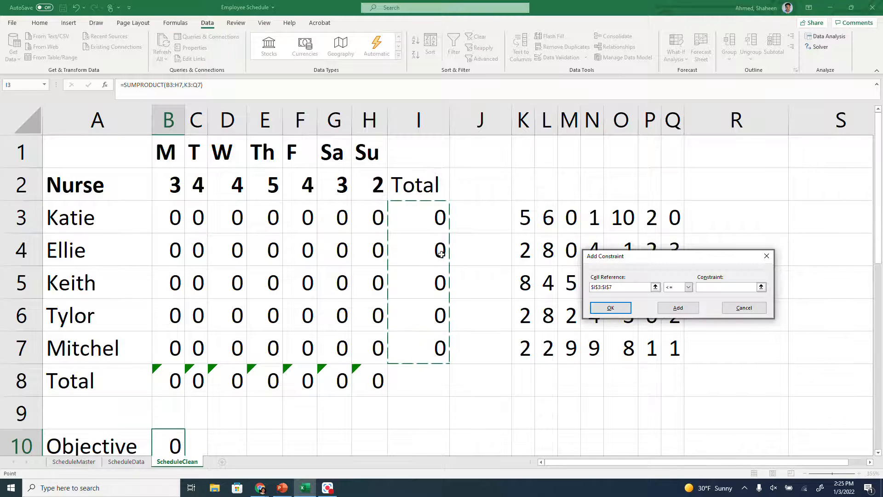
left_click(715, 287)
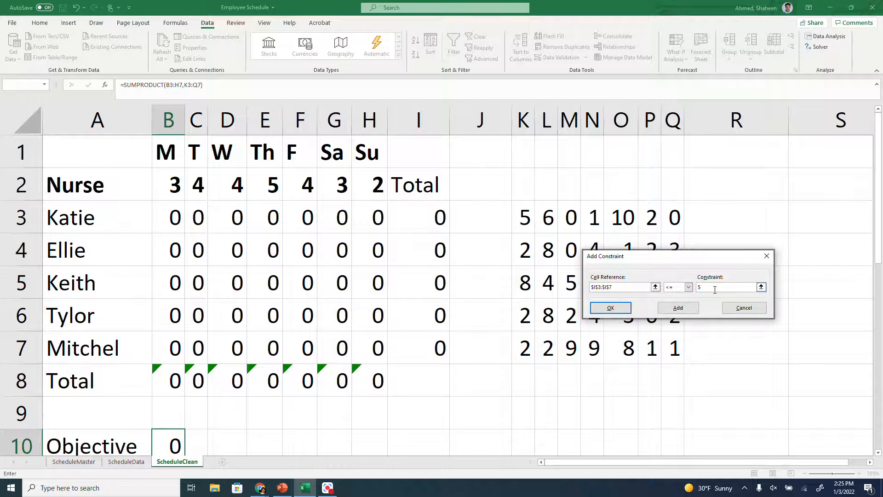
left_click(610, 308)
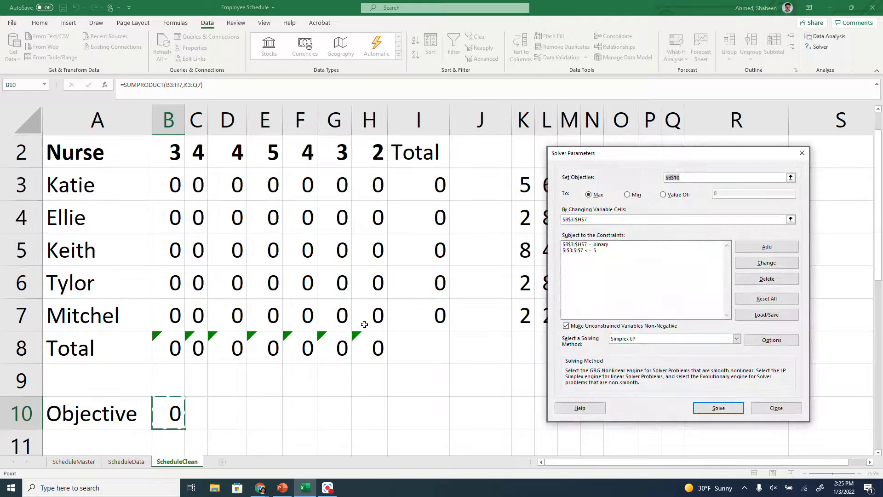
Step: Add a constraint setting the daily totals B8:H8 equal to the requirements B2:H2, and close Solver without solving
left_click(767, 247)
left_click_drag(174, 384, 385, 392)
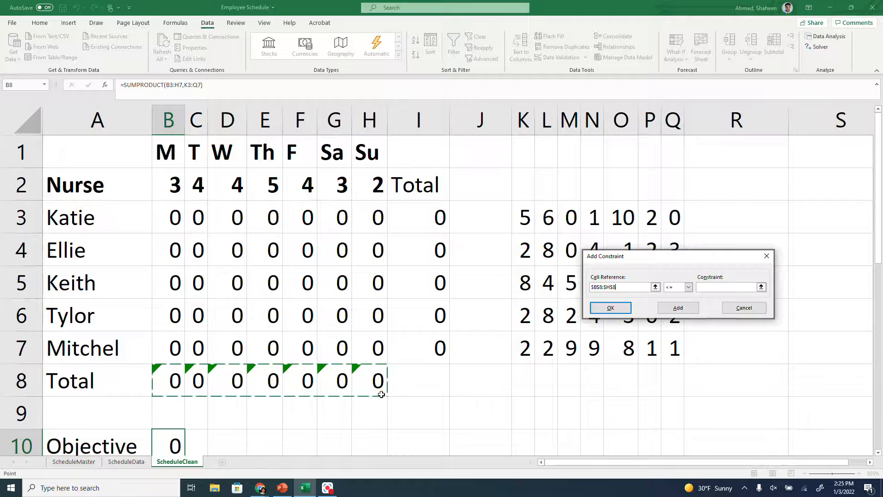
left_click(688, 287)
left_click(675, 301)
left_click(762, 287)
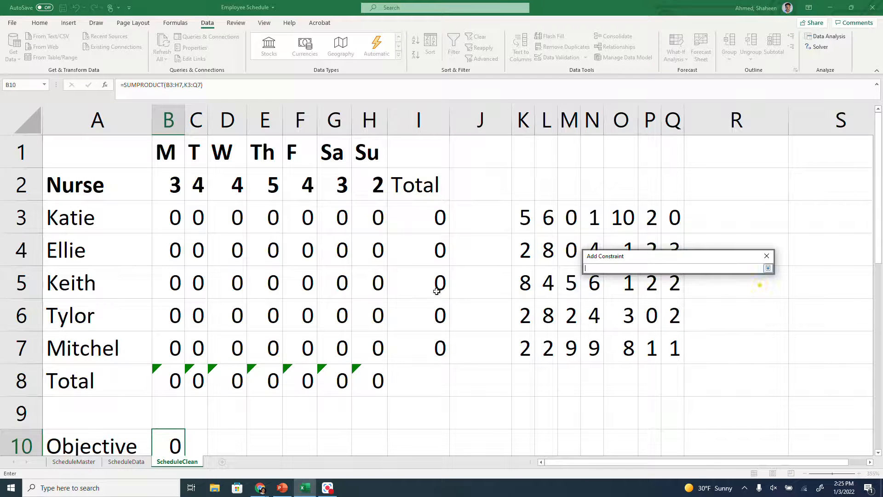
left_click_drag(156, 175, 367, 179)
left_click(612, 308)
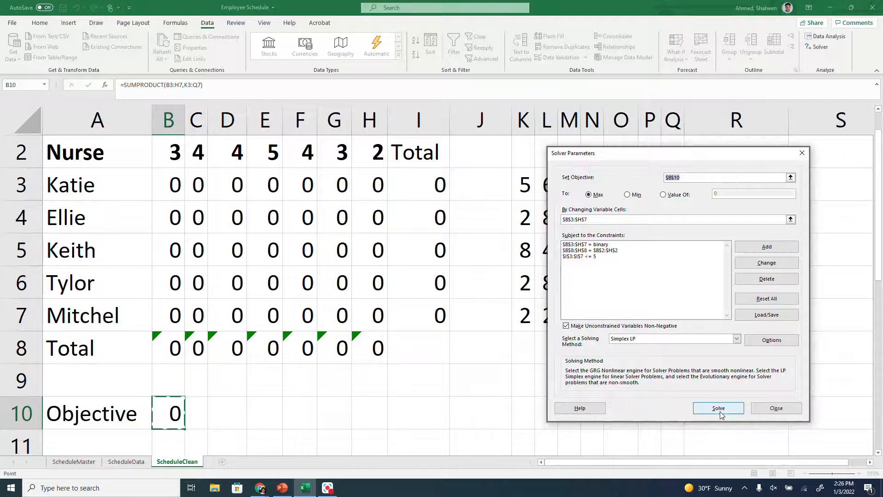
left_click(777, 408)
Step: Create a copy of the ScheduleClean sheet at the end of the workbook
right_click(190, 461)
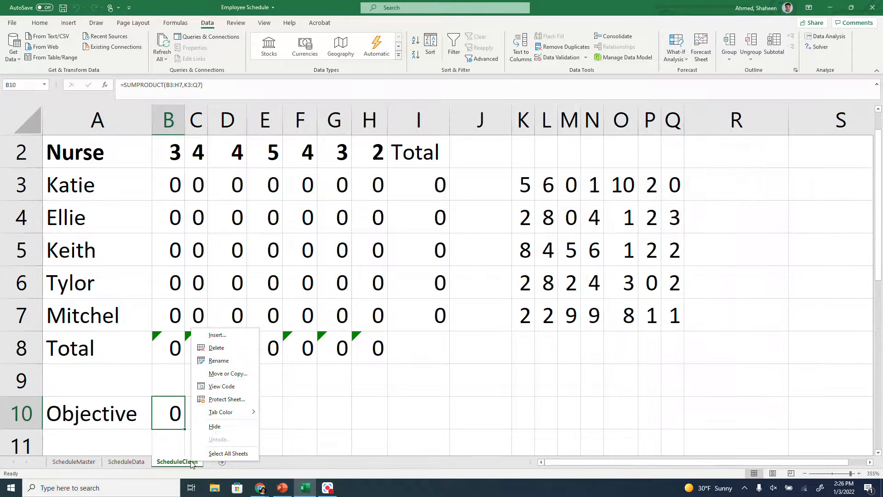
left_click(221, 374)
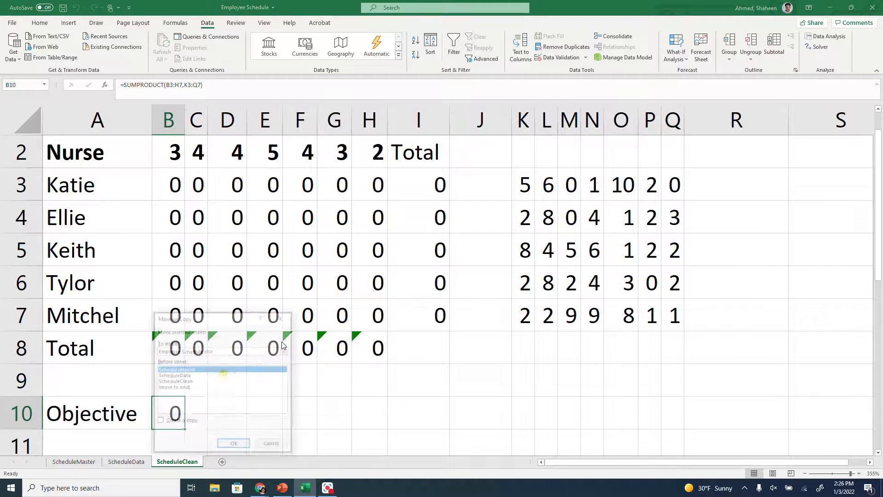
left_click(177, 387)
left_click(182, 421)
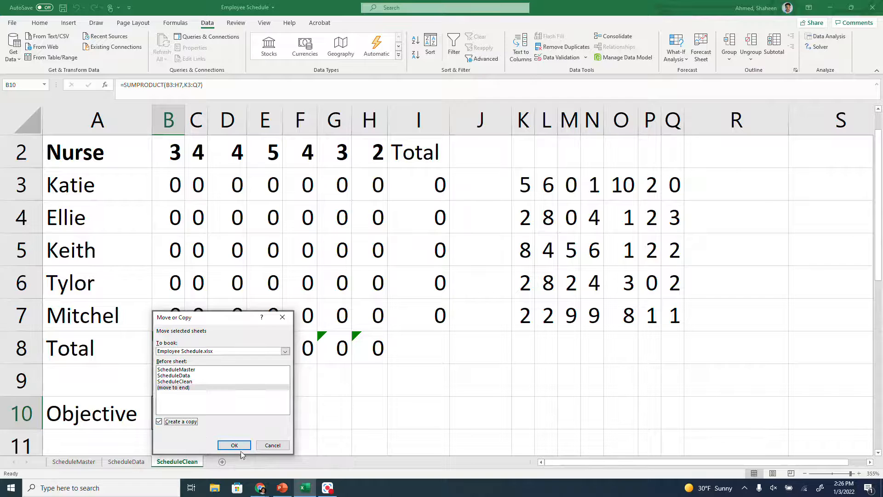
left_click(234, 445)
Step: Rename the copied sheet as ScheduleSol
double_click(247, 462)
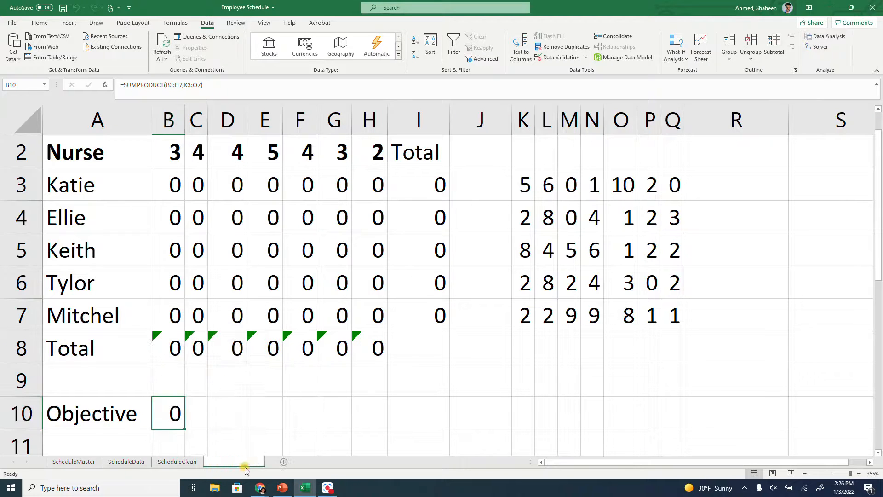
left_click(235, 462)
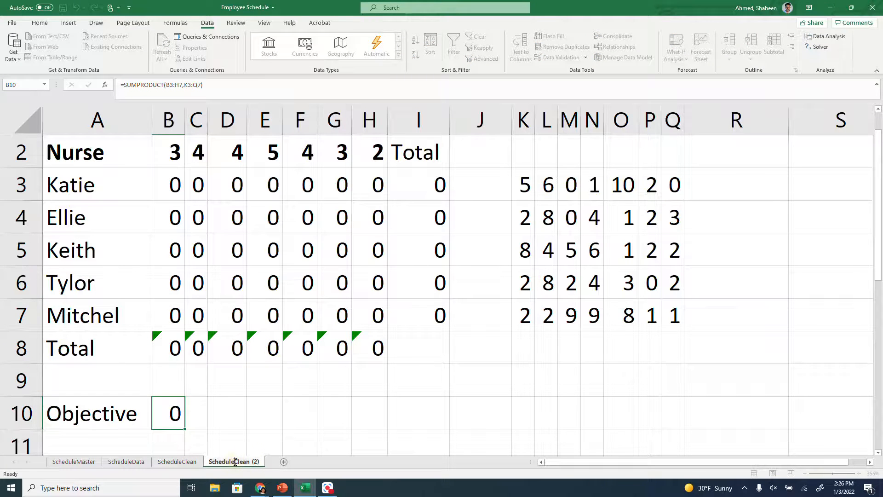
left_click_drag(235, 462, 295, 464)
type("Sol")
key("Return")
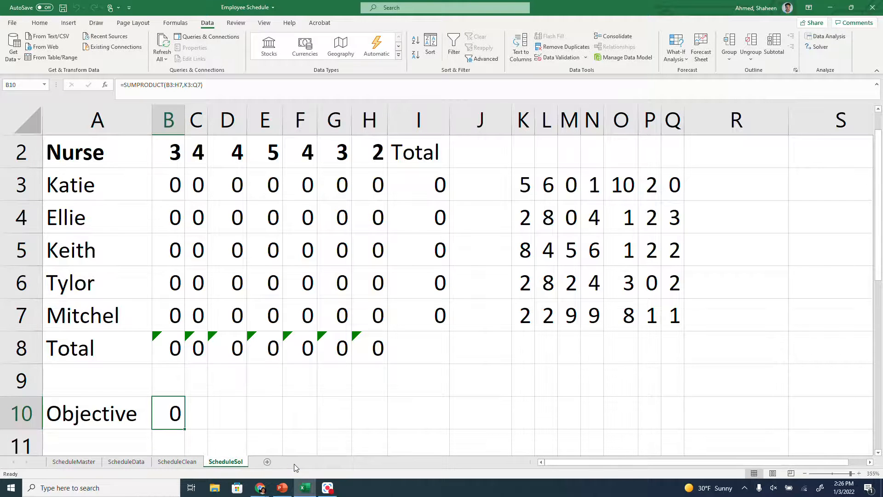
Step: Solve the model on the ScheduleSol sheet, keep the Solver solution, and autofit column B to show the objective
left_click(820, 46)
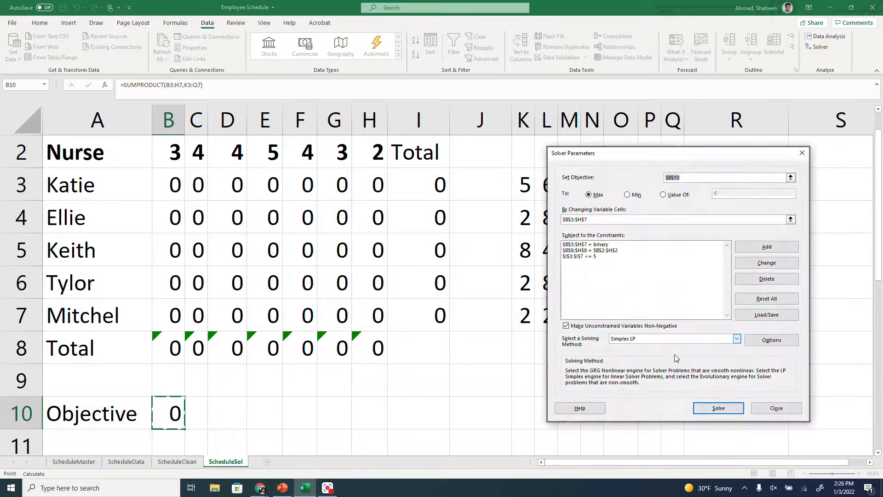
left_click(732, 404)
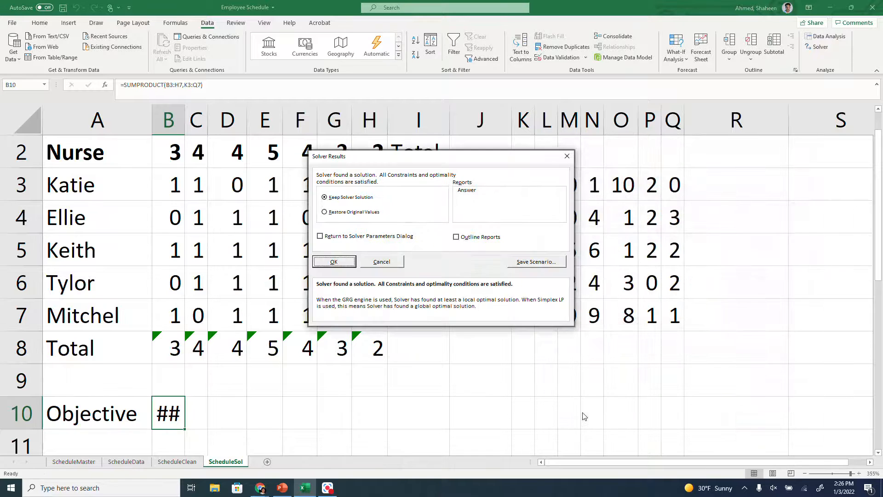
left_click(332, 261)
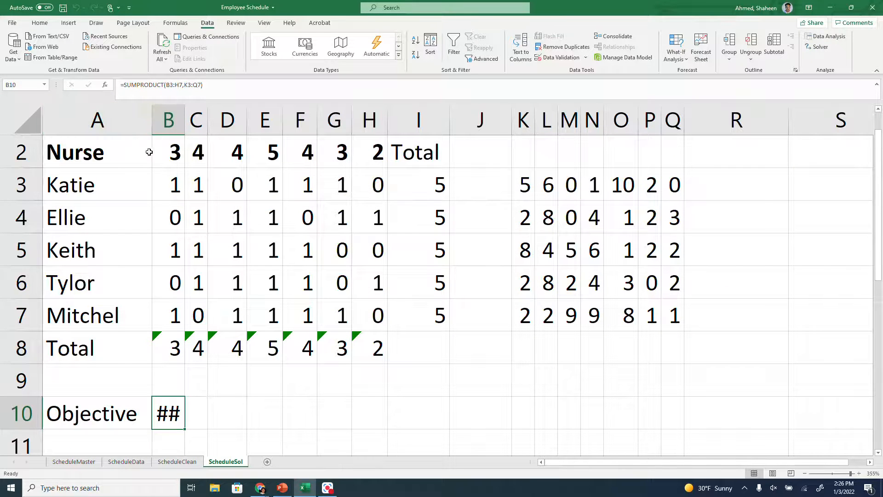
double_click(181, 129)
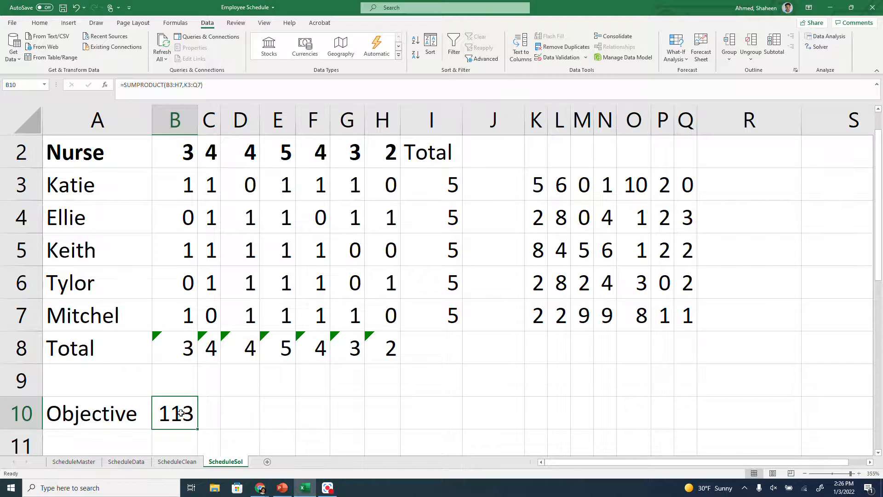
Step: Examine the solved schedule grid, comparing the nurses' row totals and the daily totals with the staffing requirements
scroll(181, 413, "up", 1)
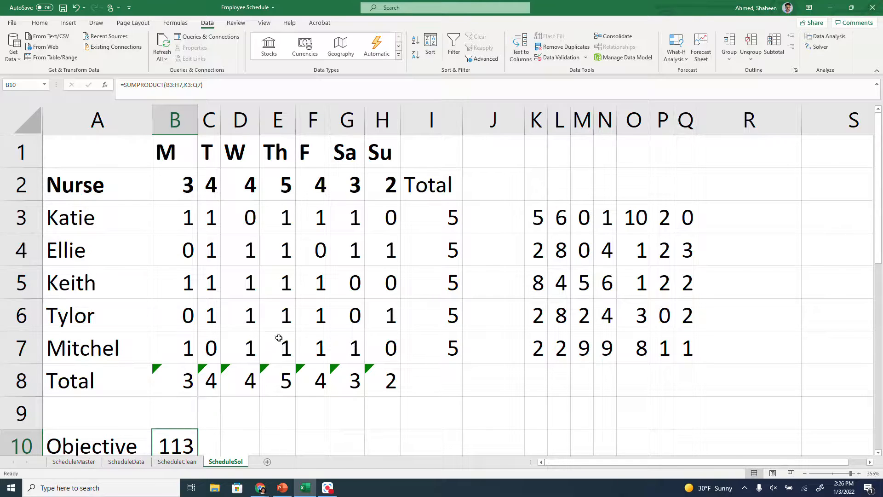
left_click_drag(184, 218, 389, 347)
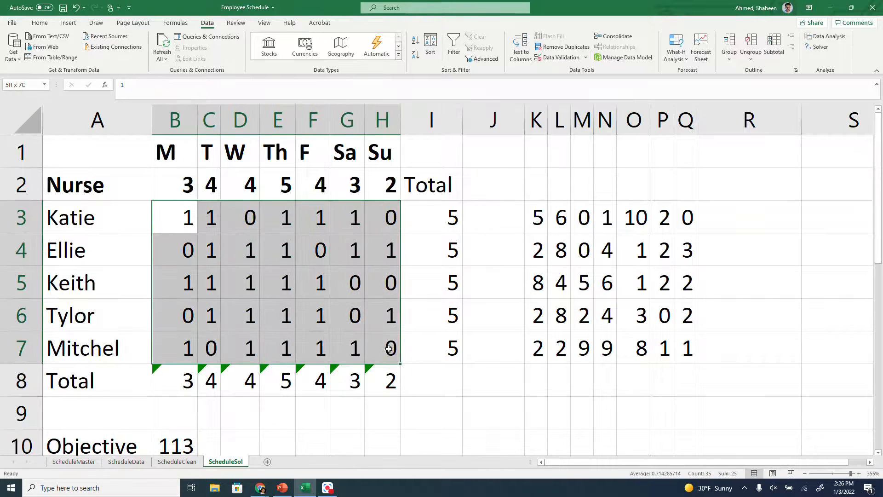
left_click(188, 223)
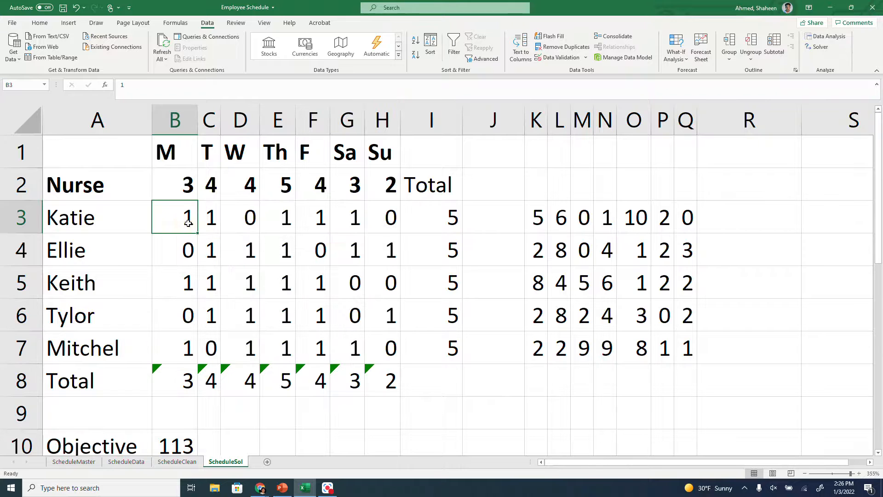
left_click(245, 219)
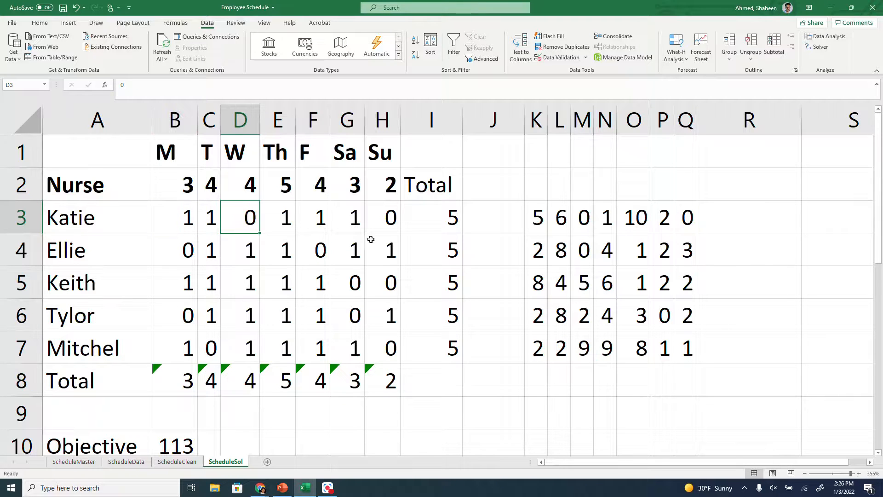
left_click_drag(442, 215, 440, 343)
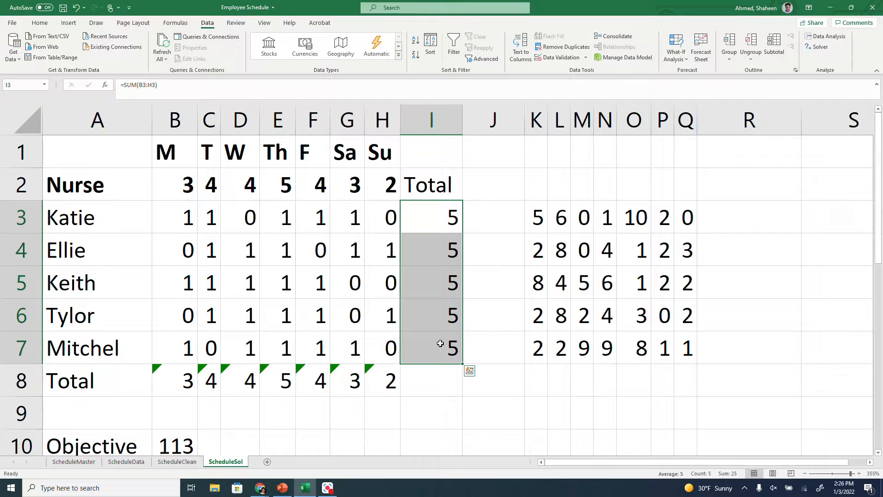
left_click_drag(184, 187, 391, 184)
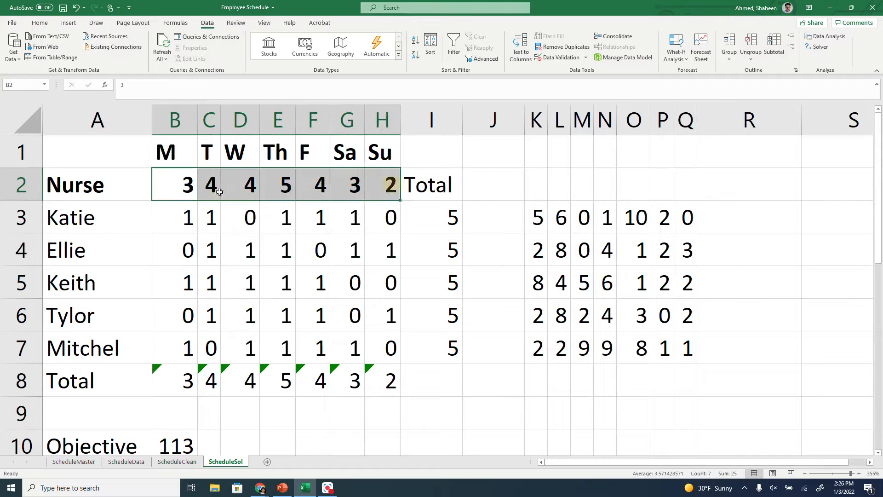
left_click_drag(105, 219, 98, 347)
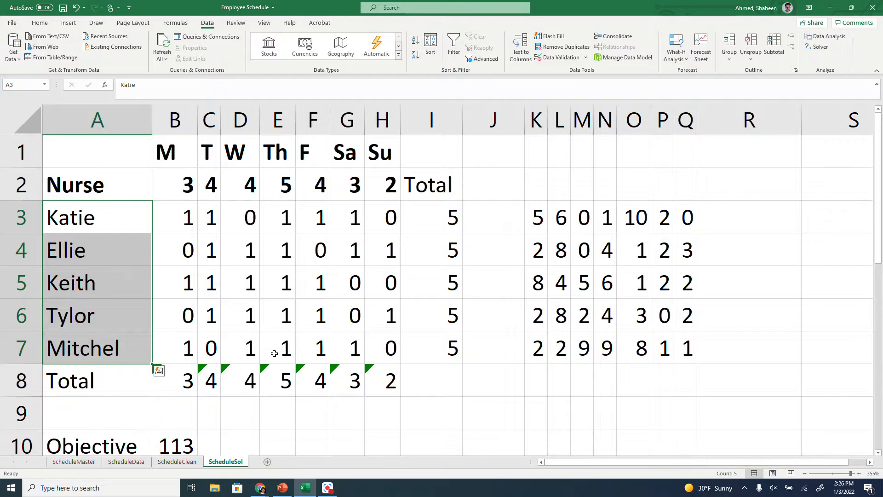
left_click(428, 370)
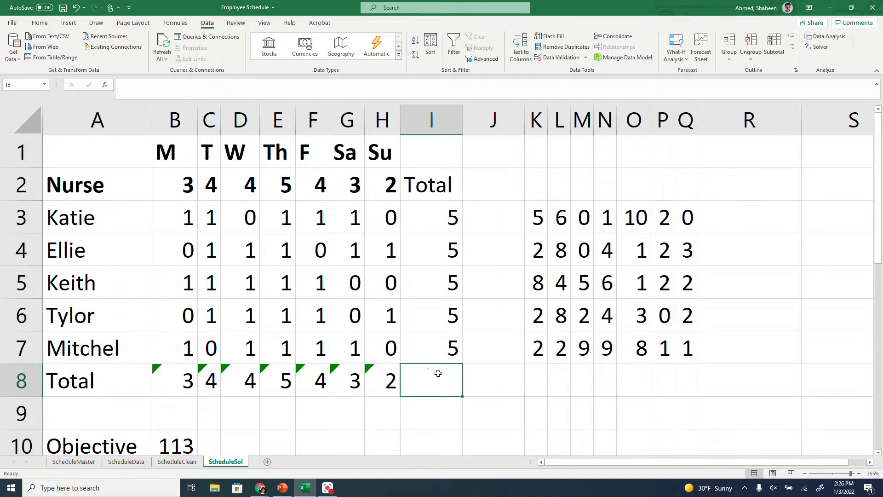
left_click(493, 392)
left_click_drag(444, 384, 41, 147)
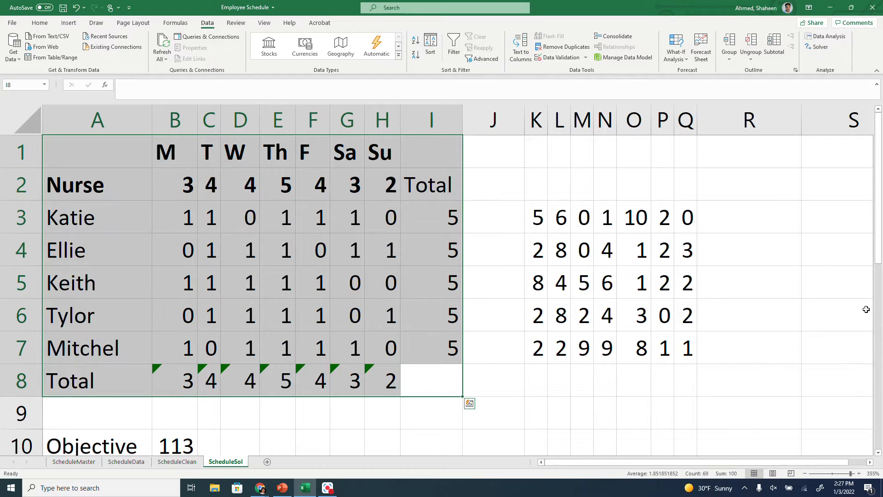